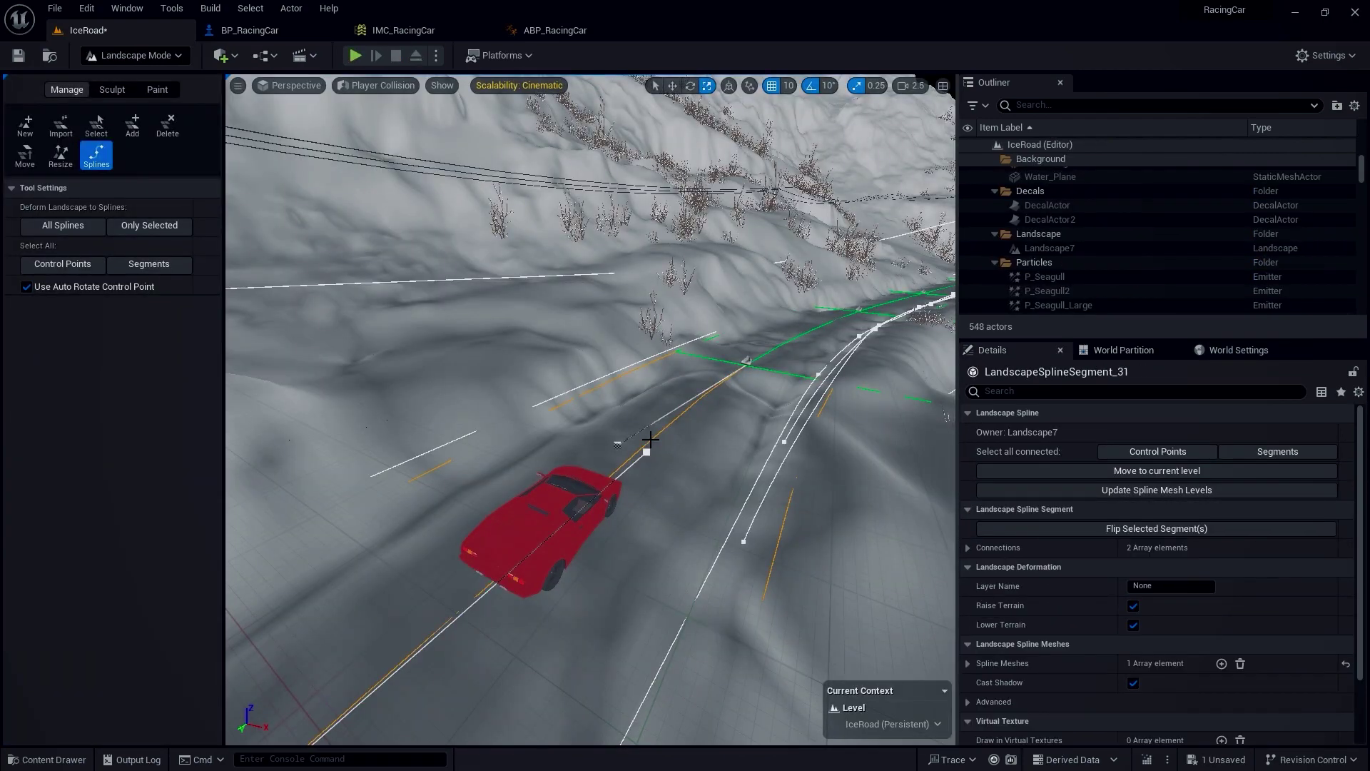
Scroll the segment's Details panel and expand Spline Meshes to show its SM_Road_01 mesh entry.
scroll(1013, 618, "down", 1)
left_click(969, 615)
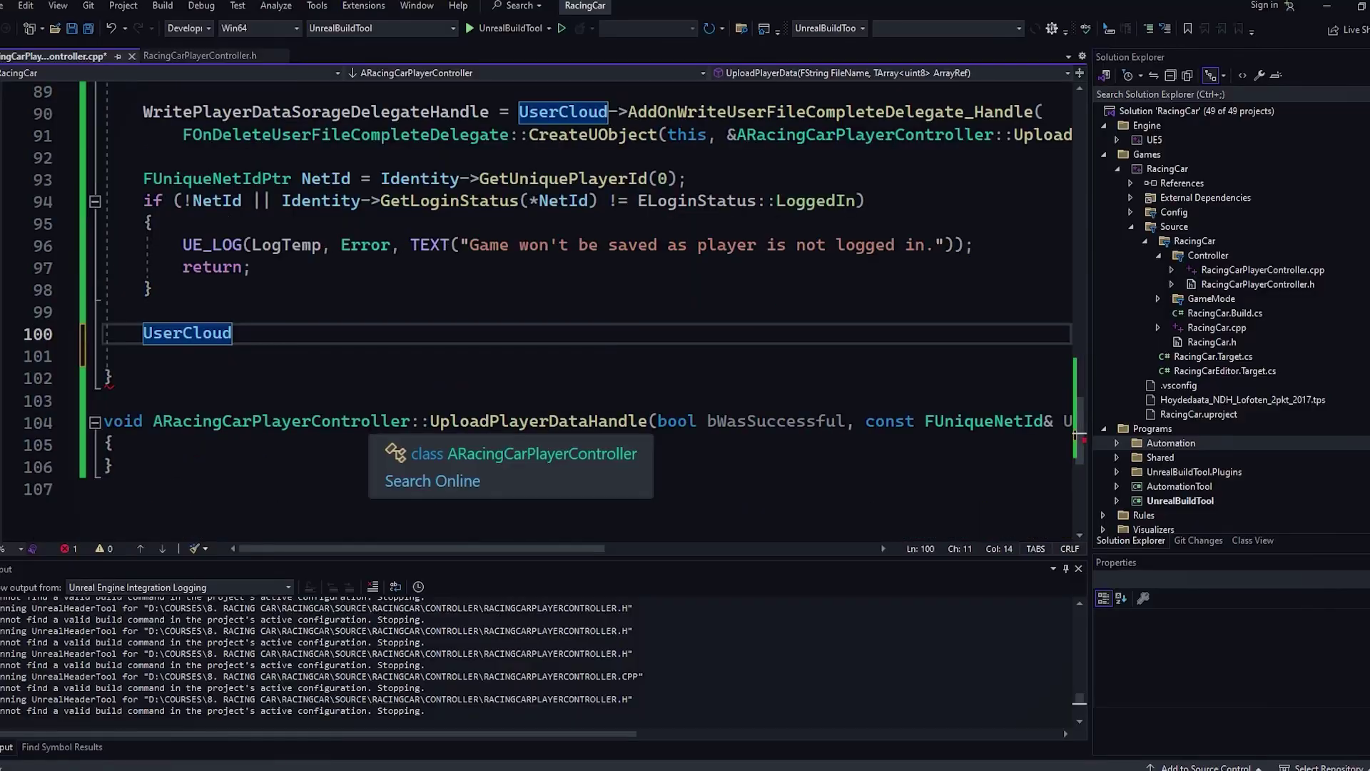
type("->WriteUserFile(")
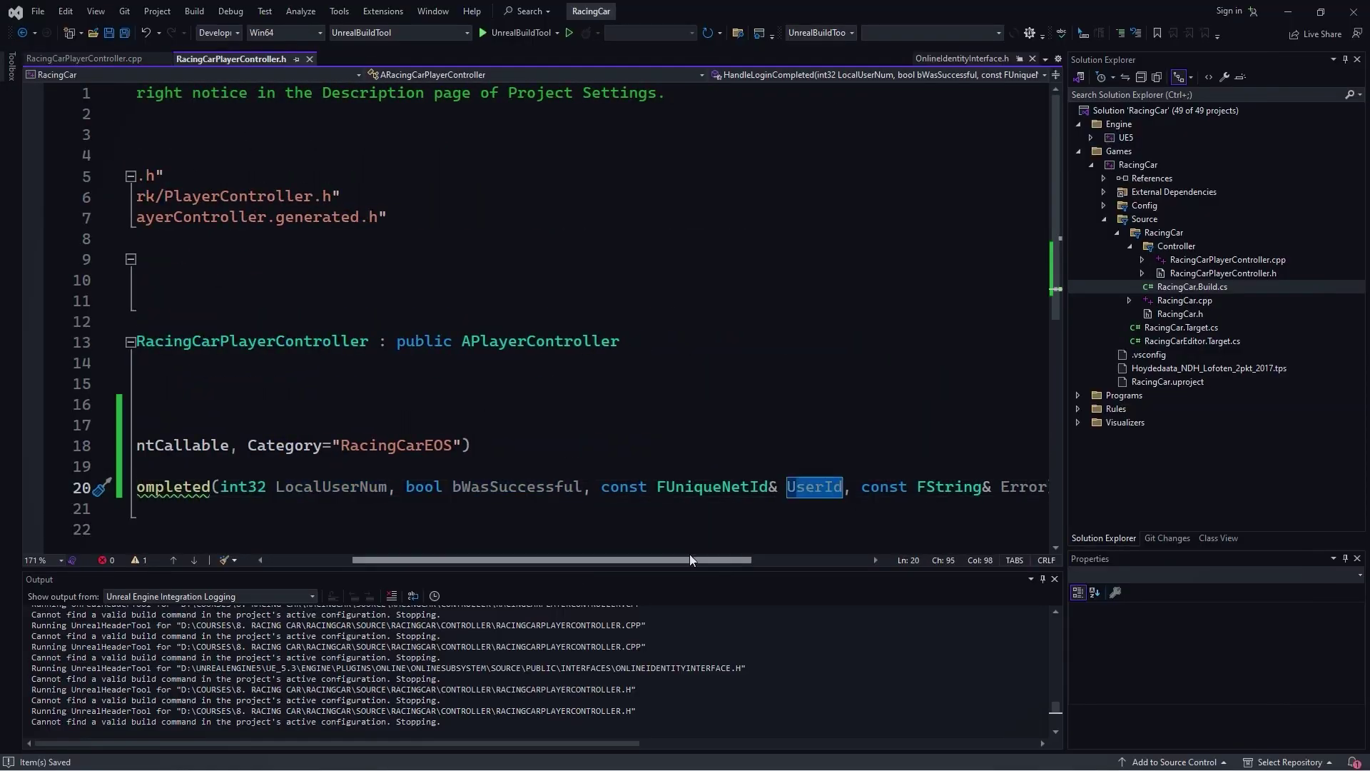
Create the HandleLoginCompleted definition and bind it to the login-complete delegate in Login.
right_click(286, 490)
left_click(640, 376)
type("&ARacingCarPlayerController::HandleLoginCompleted")
key("Return")
key("Return")
Declare FString AuthType, fill it with FParse::Value(FCommandLine::Get(), TEXT("AUTH_TYPE="), AuthType), and save.
type("FPase")
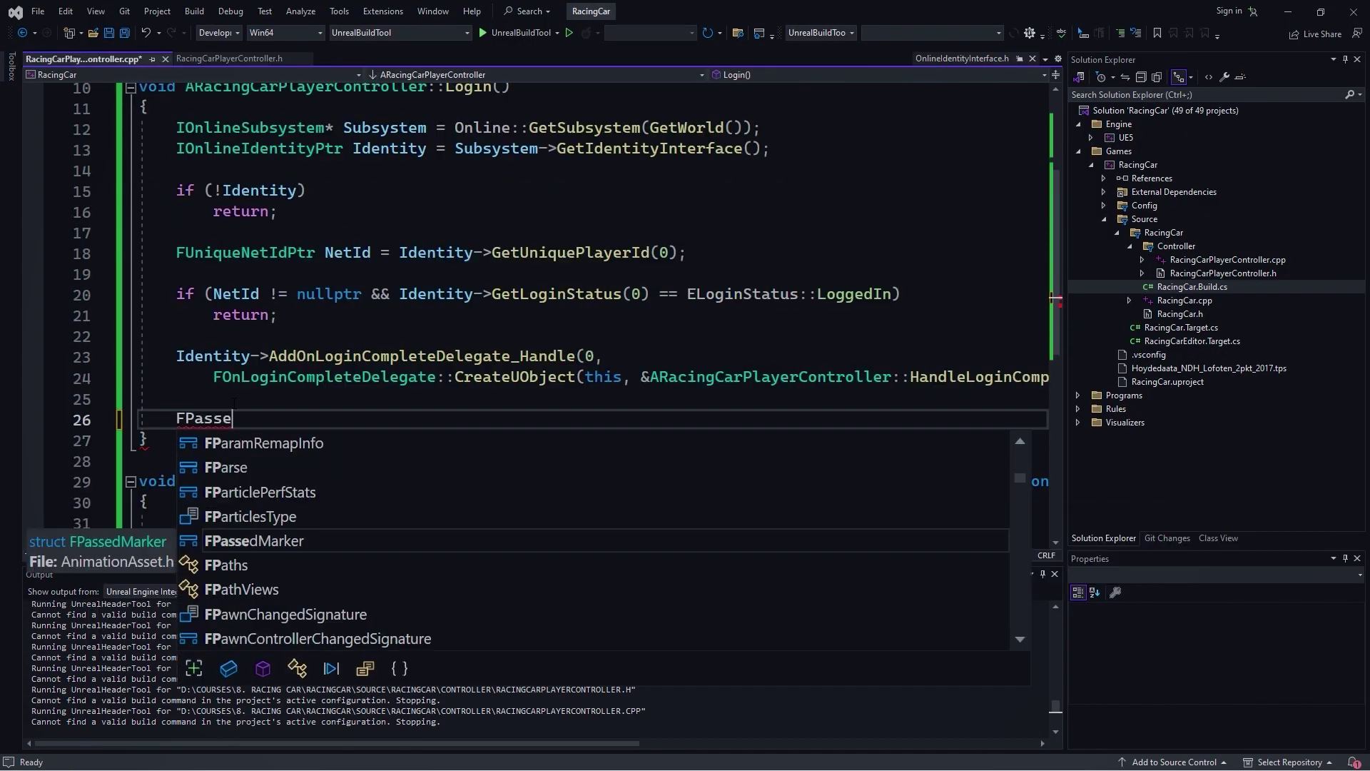
type("::")
type("Value(FCommandLine::Get(), TEXT(\"AUTH_TYPE=\"")
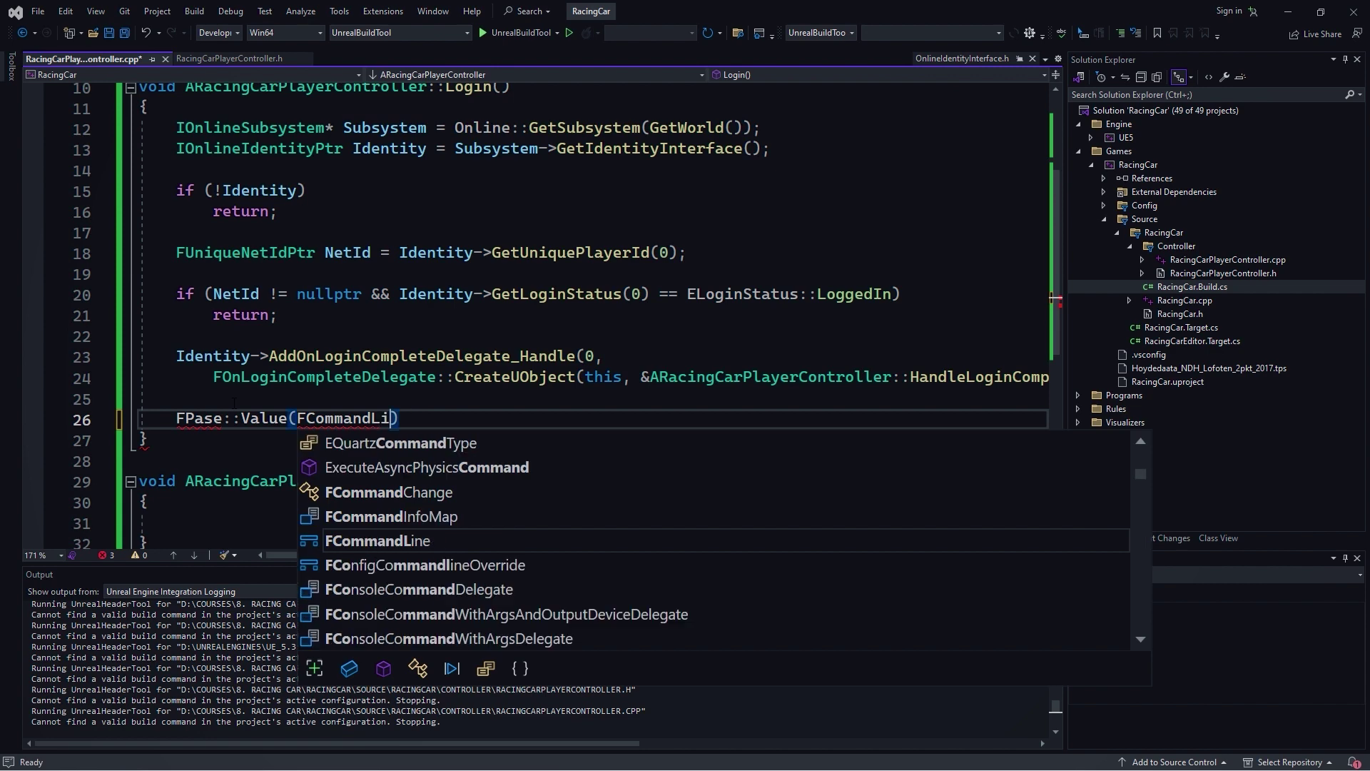
type("FString AuthType;")
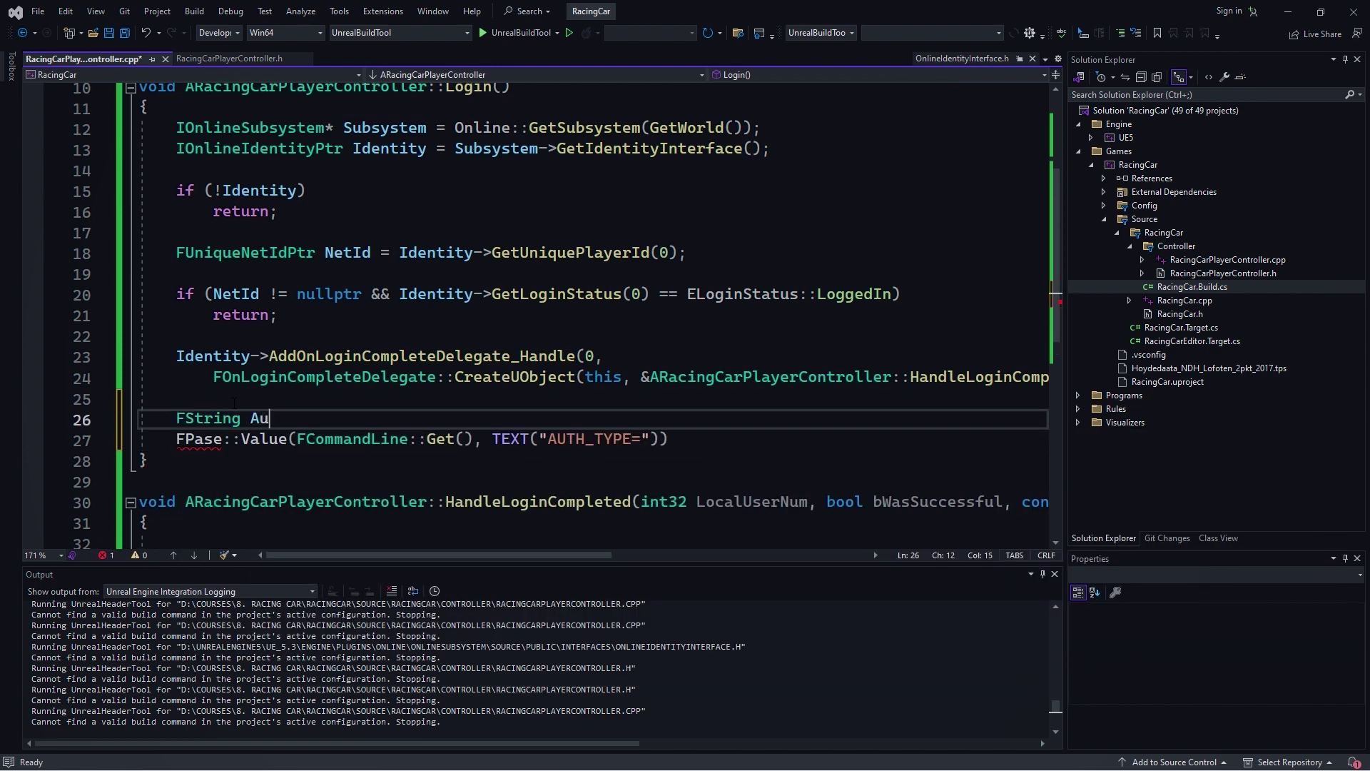
left_click(203, 438)
type("r")
left_click(878, 442)
key("BackSpace")
type(", AuthType);")
key("ctrl+s")
Add an if (!AuthType.IsEmpty()) block containing a UE_LOG(LogTemp, Log, ...) message.
key("Return")
type("if(AuthType.")
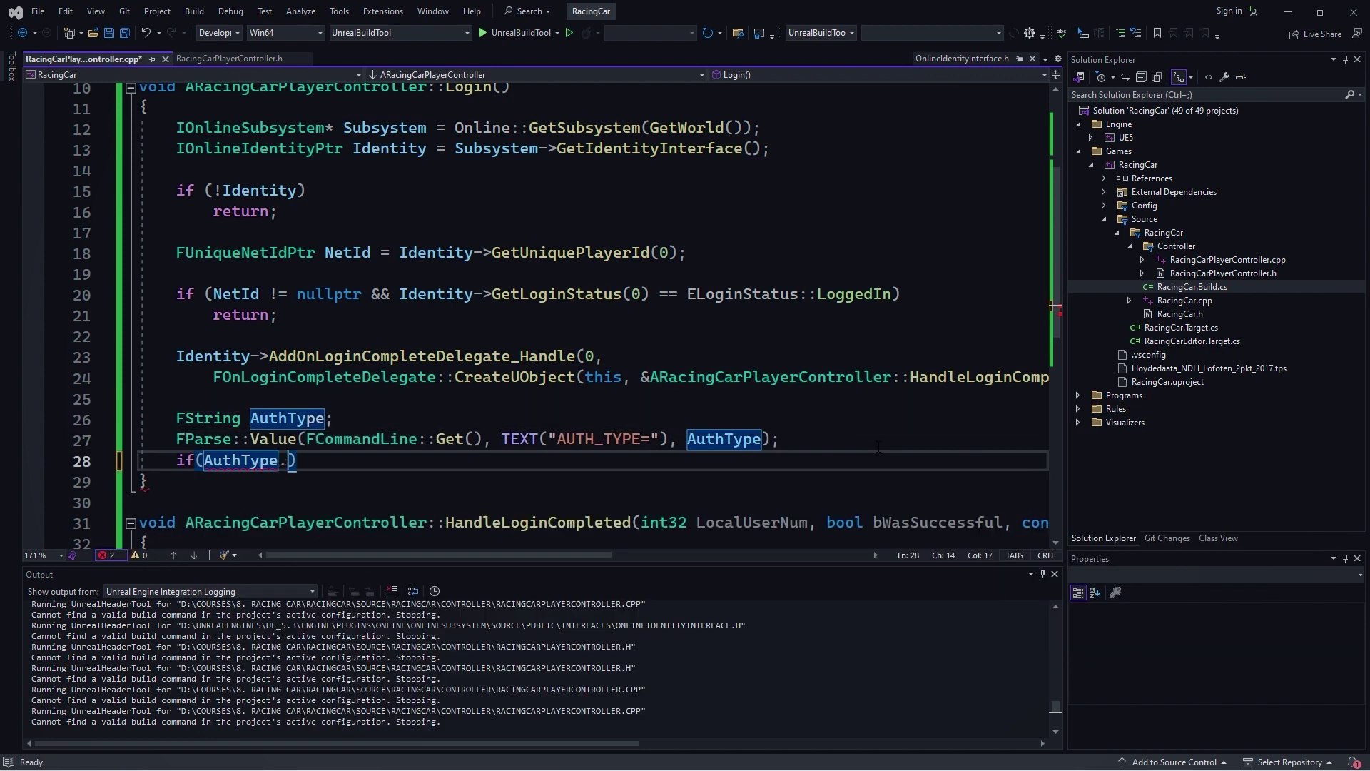
key("End")
key("Return")
type("{")
key("Return")
type("UE_LOG(LogTem, Log, TEXT(")
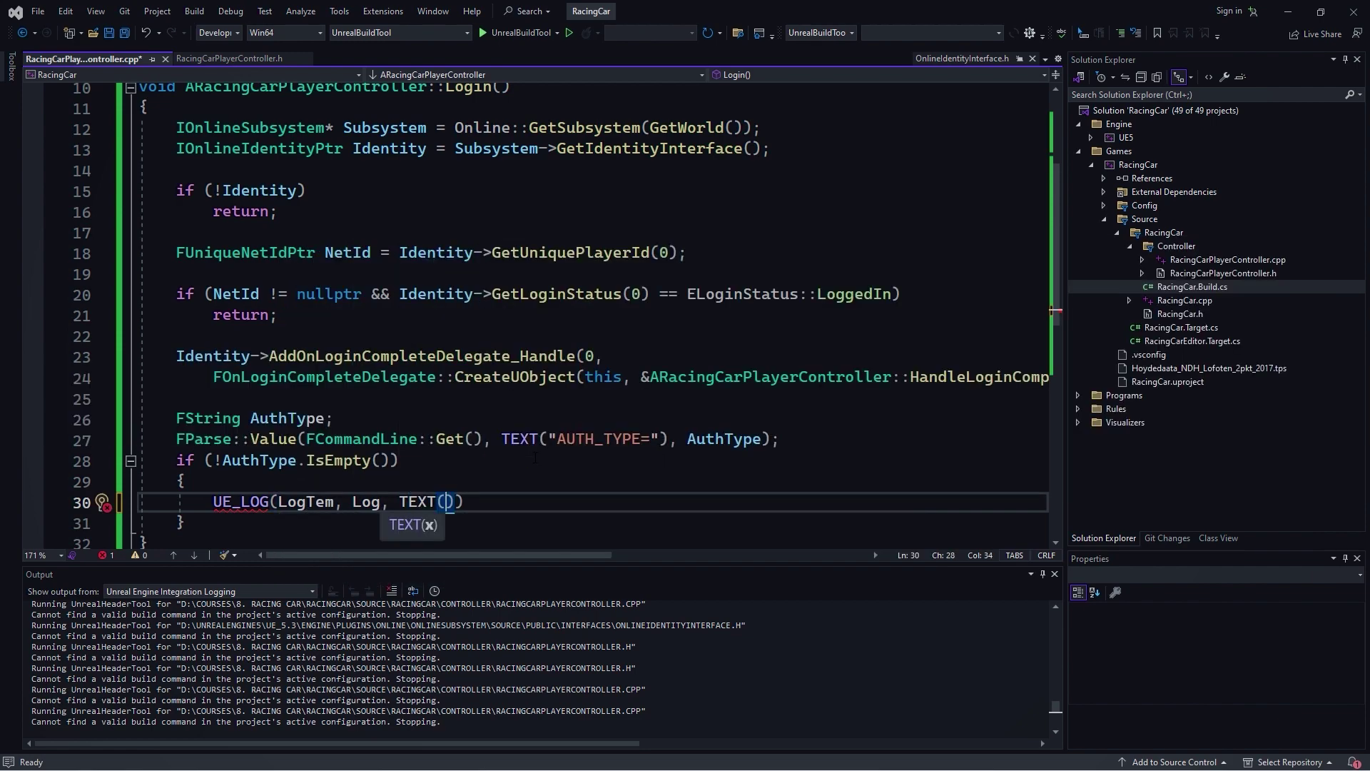
type("p")
key("End")
key("Return")
Begin an Identity->ClearOnLoginCompleteDelegate call to clear the login delegate handle.
scroll(492, 428, "down", 3)
scroll(492, 429, "up", 4)
scroll(308, 335, "down", 4)
type("Identity->Cre")
key("BackSpace")
key("BackSpace")
type("learOnLoginCompleteDelegate")
key("Tab")
type("(")
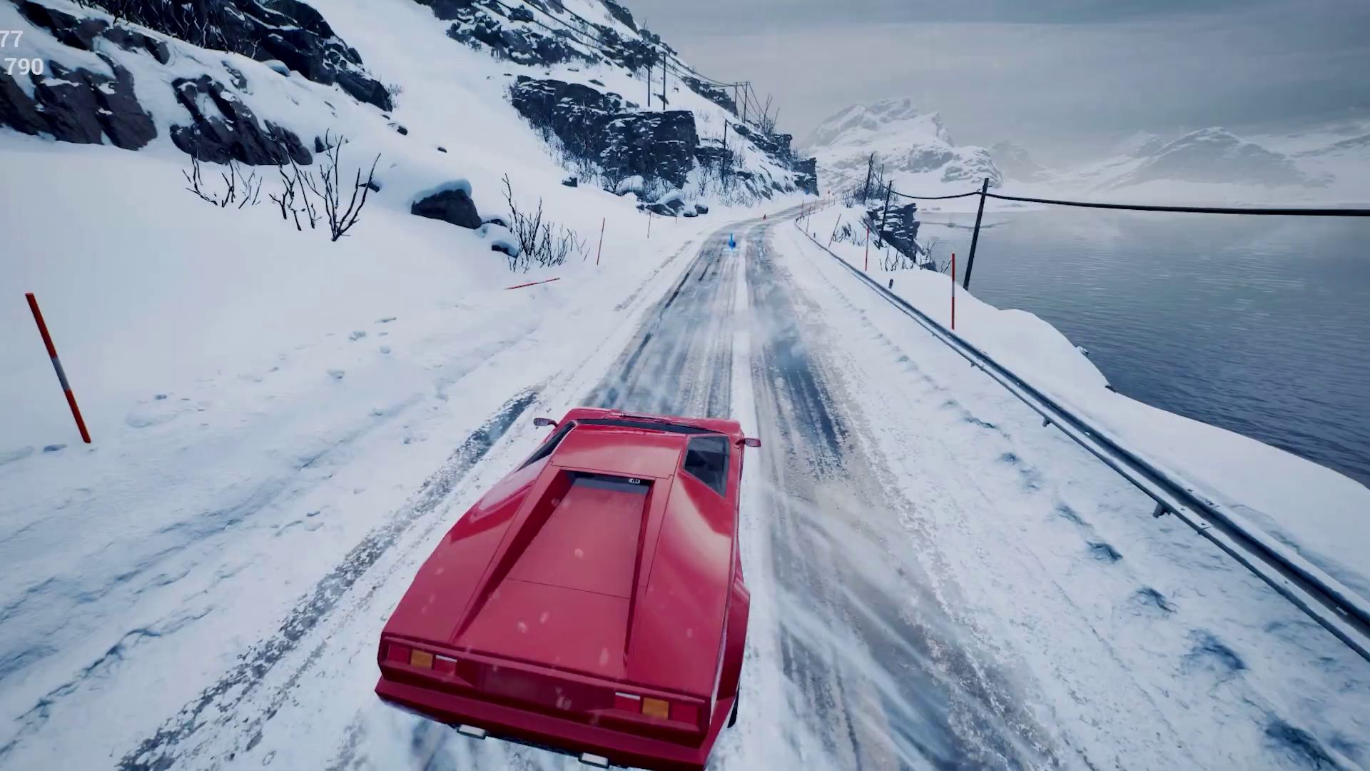
key("shift+F3")
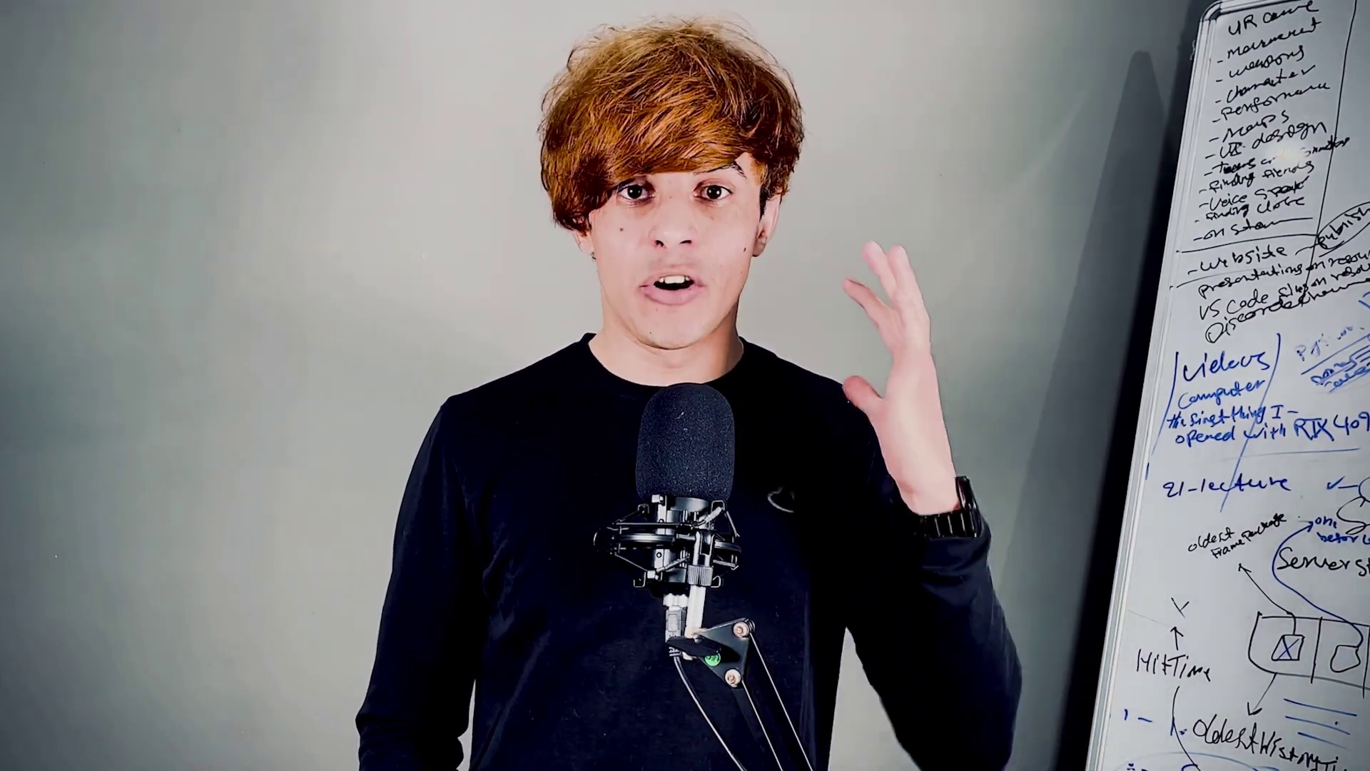
Set Save Game Class to BP_RCSaveGame and wire the Return Value into a SET Save Game node.
left_click(410, 390)
left_click_drag(100, 695, 628, 164)
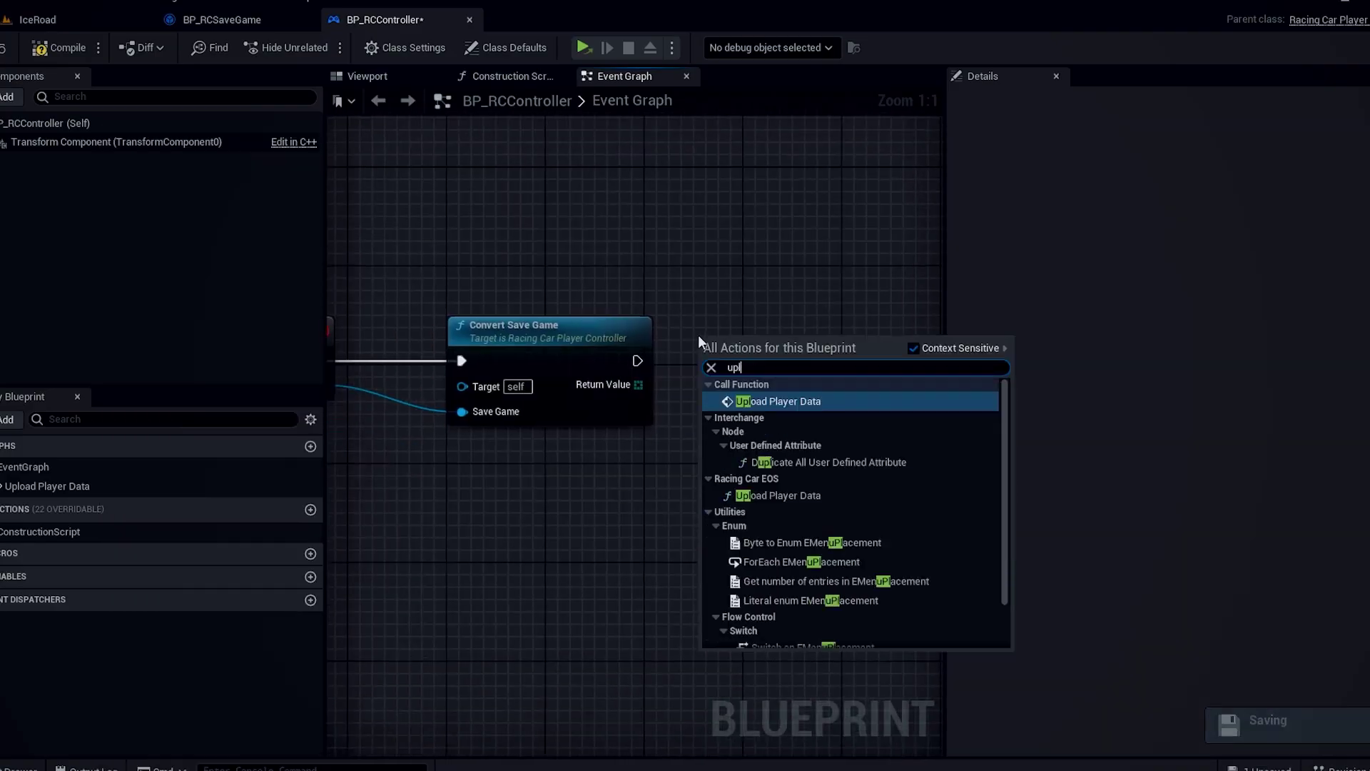
Zoom out in RacingCarPlayerController.cpp to see more of the UploadPlayerData code.
key("Return")
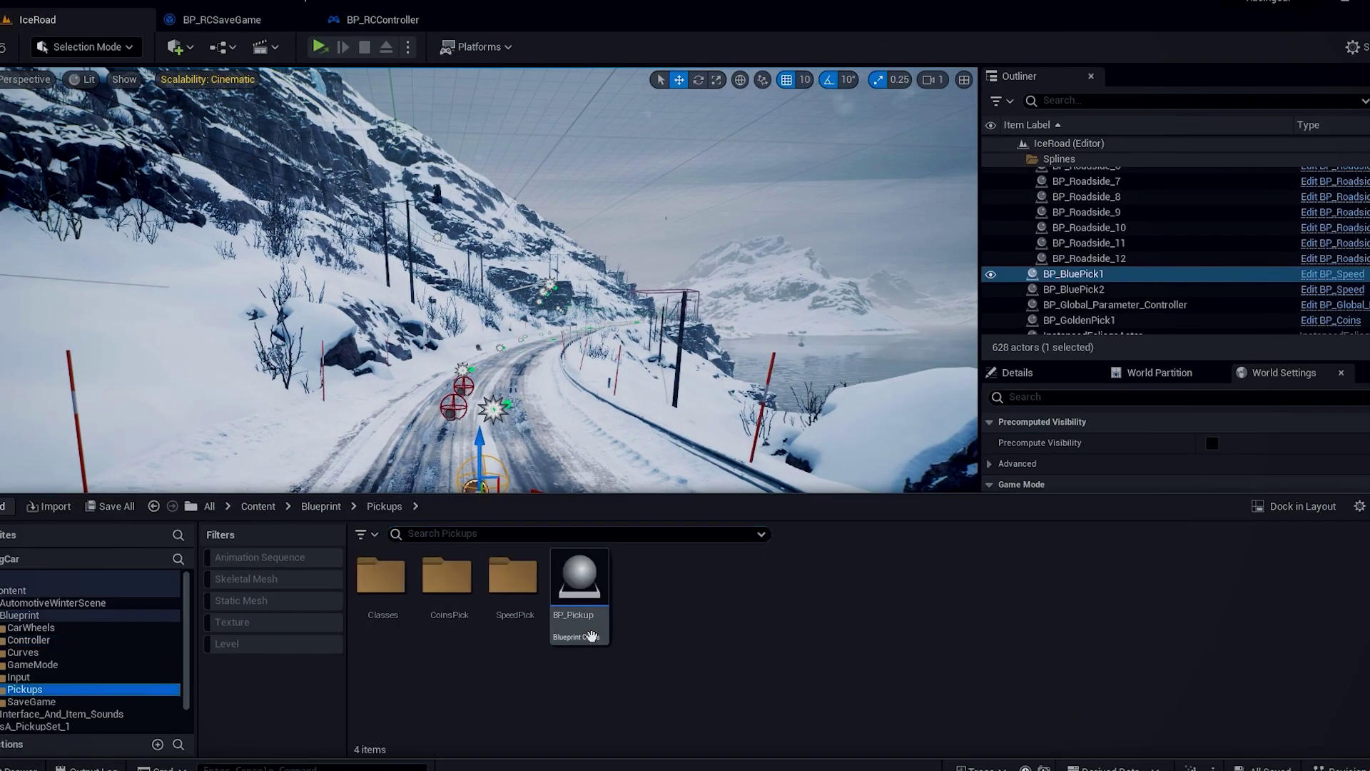
In BP_Pickup, get the Racing Car's controller, cast to BP_RCController and call Upload Player Data.
double_click(579, 592)
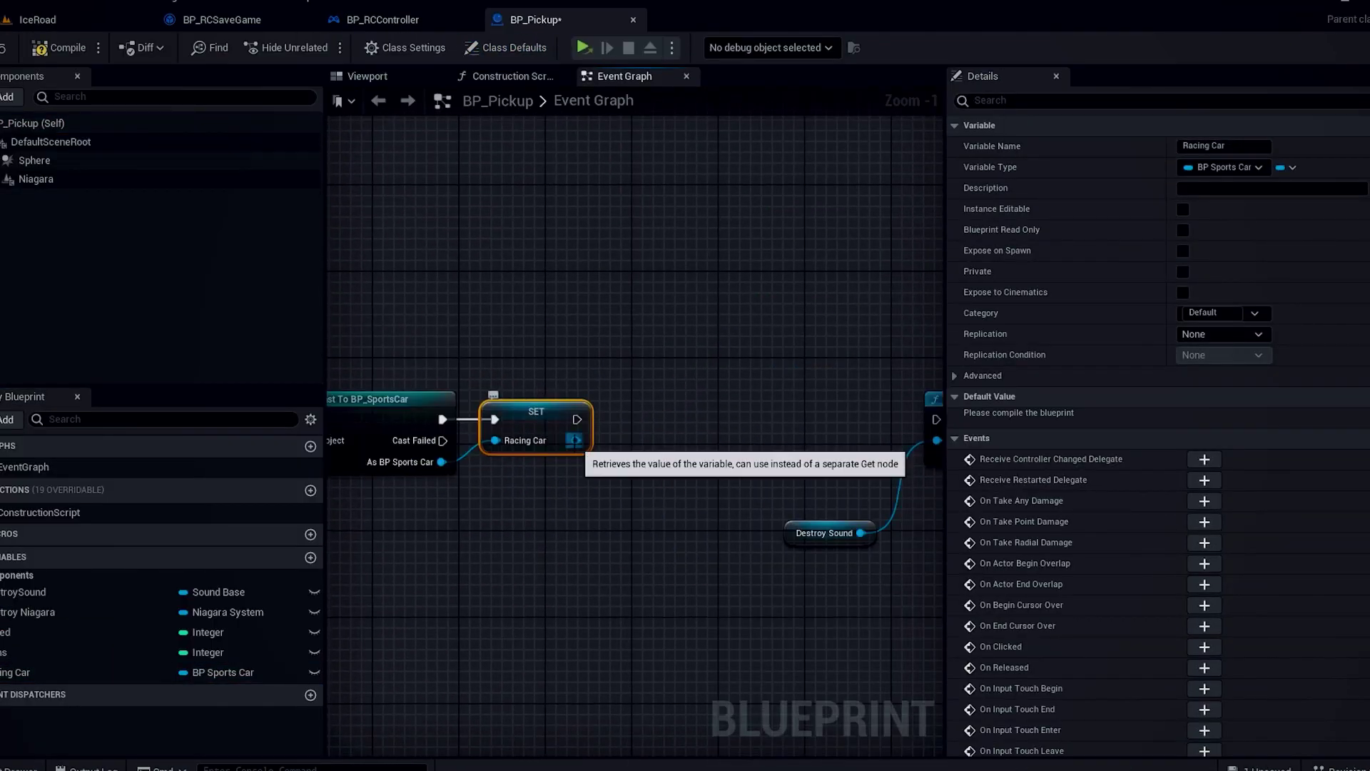
left_click_drag(575, 440, 653, 437)
type("get player")
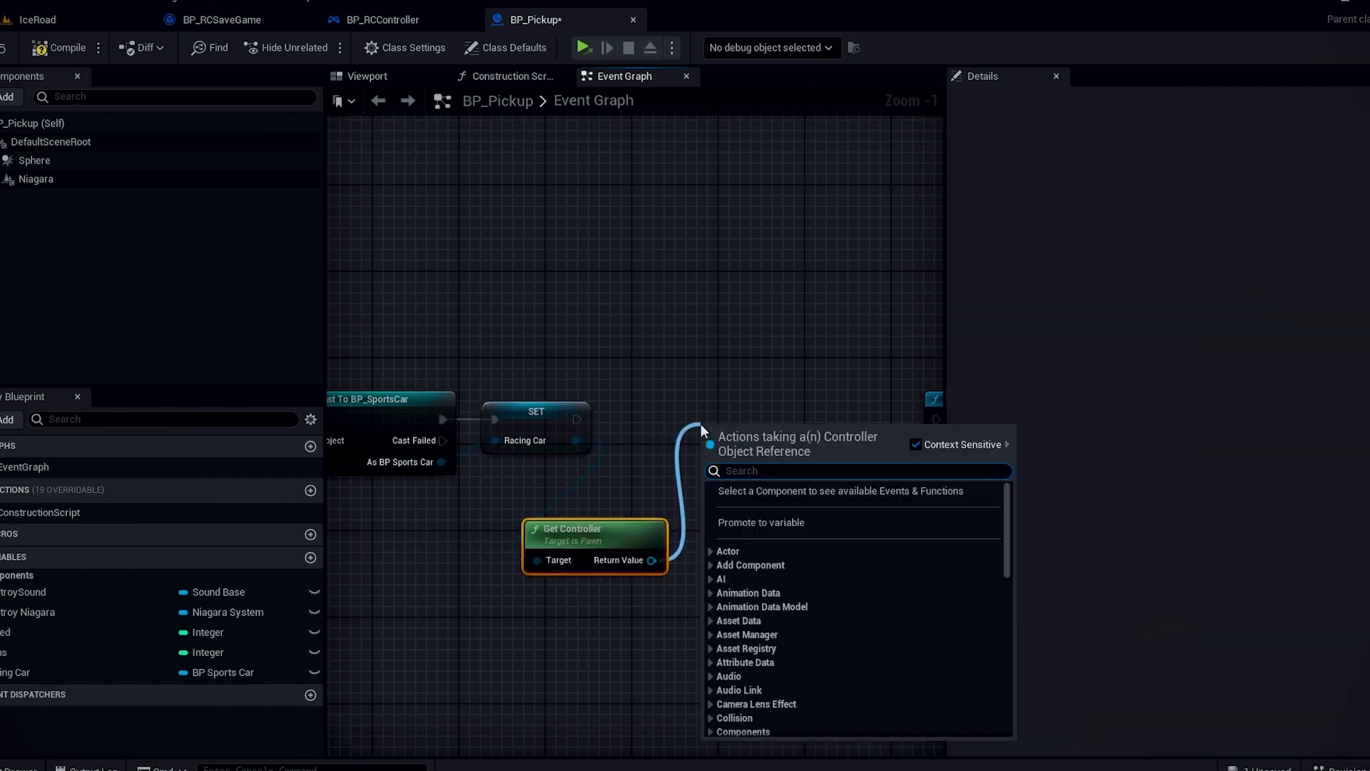
type("cast to bp")
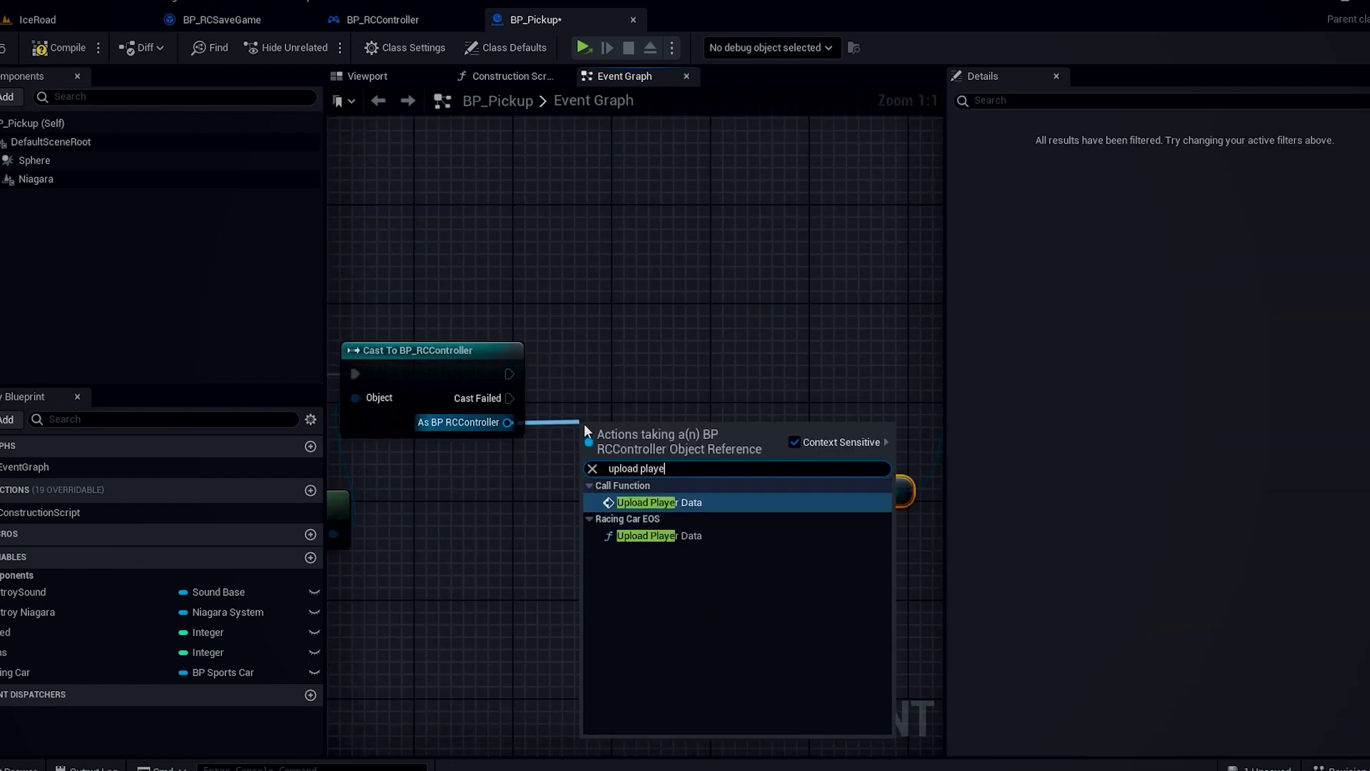
left_click(640, 534)
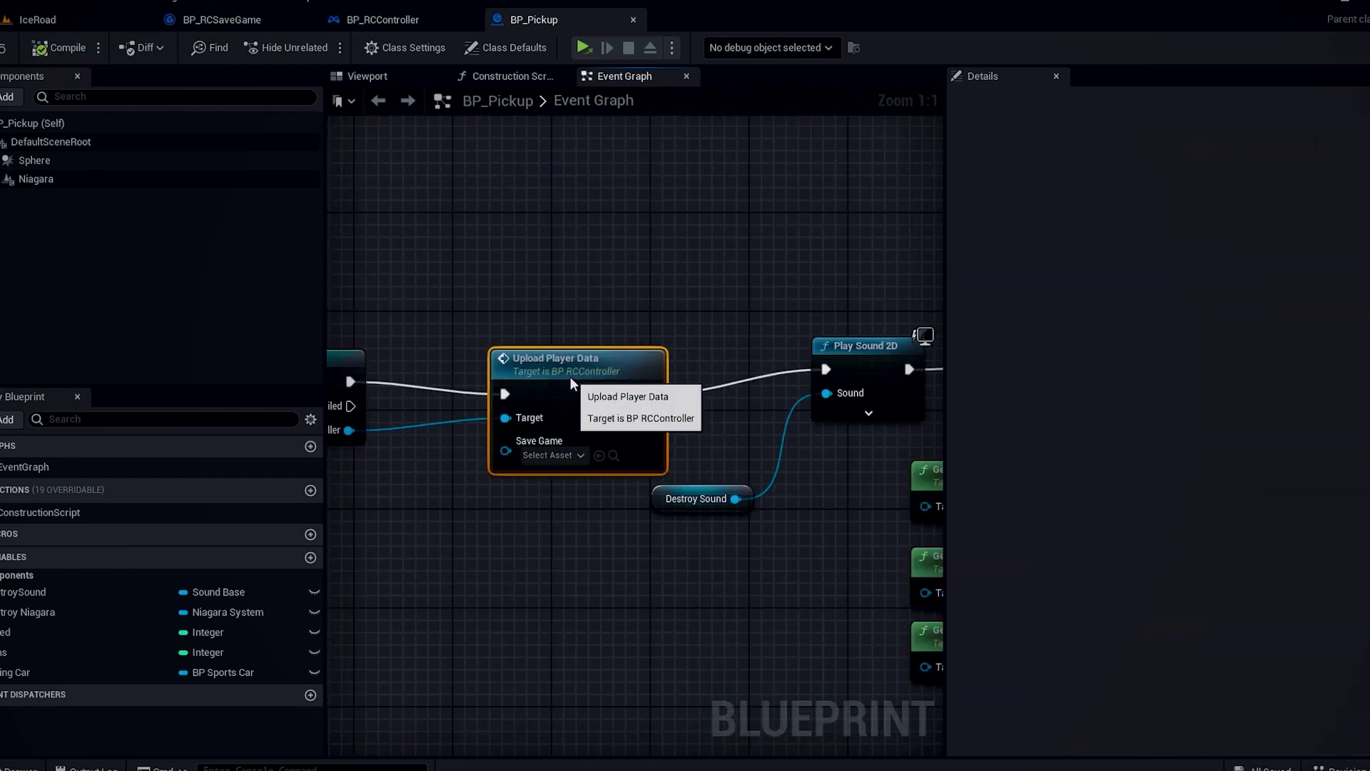
Add a new Boolean variable to the BP_Pickup blueprint.
right_click_drag(570, 377, 677, 385)
scroll(537, 525, "down", 4)
left_click(310, 556)
left_click(204, 692)
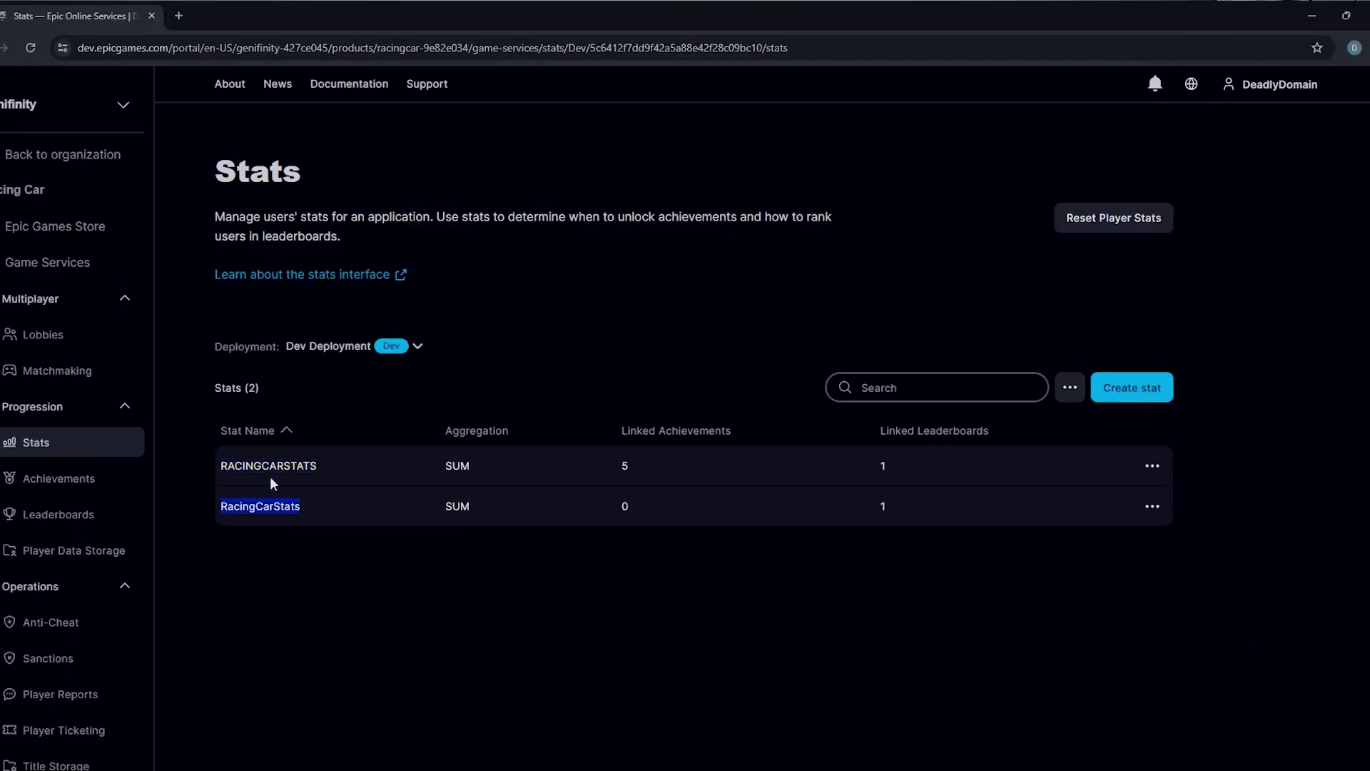
Edit the Diamond achievement to use the RacingCarStats stat and save it.
left_click(58, 479)
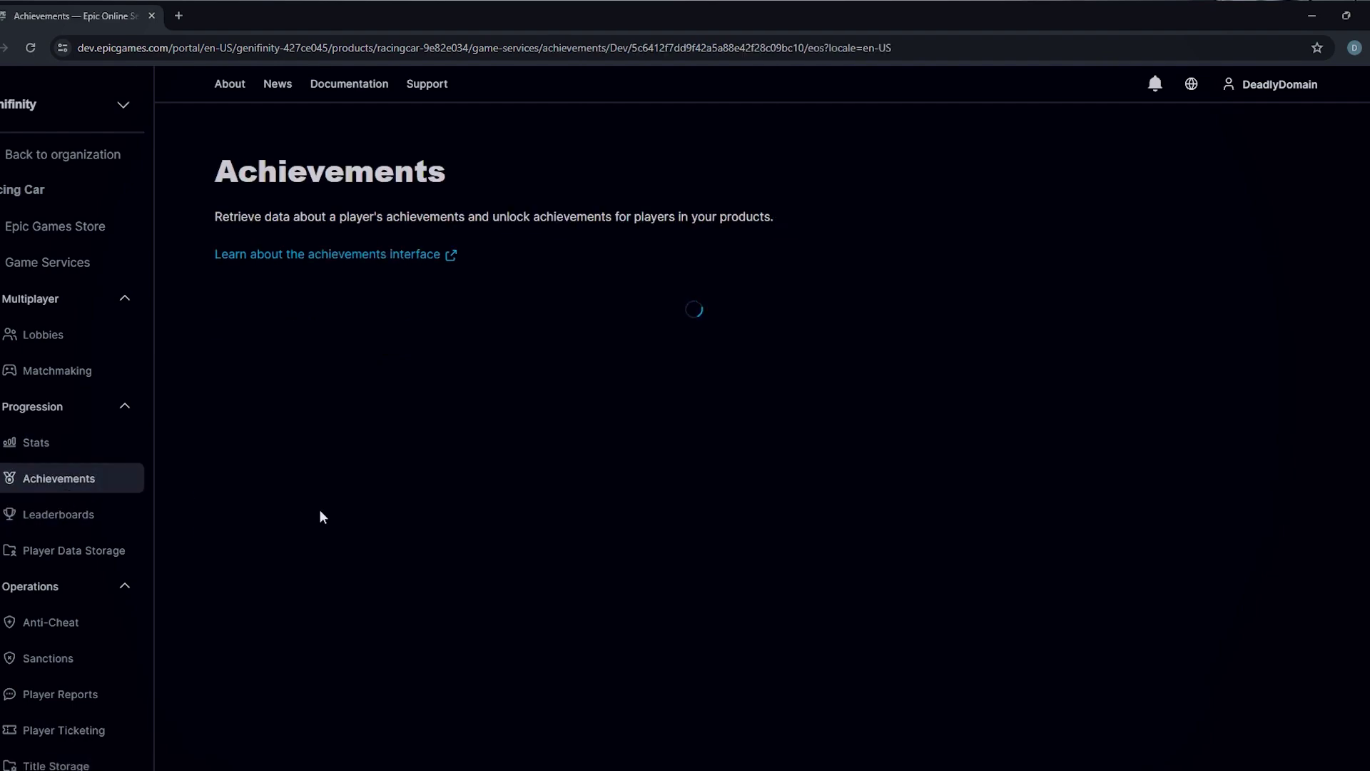
left_click(1153, 554)
left_click(1103, 528)
left_click(999, 474)
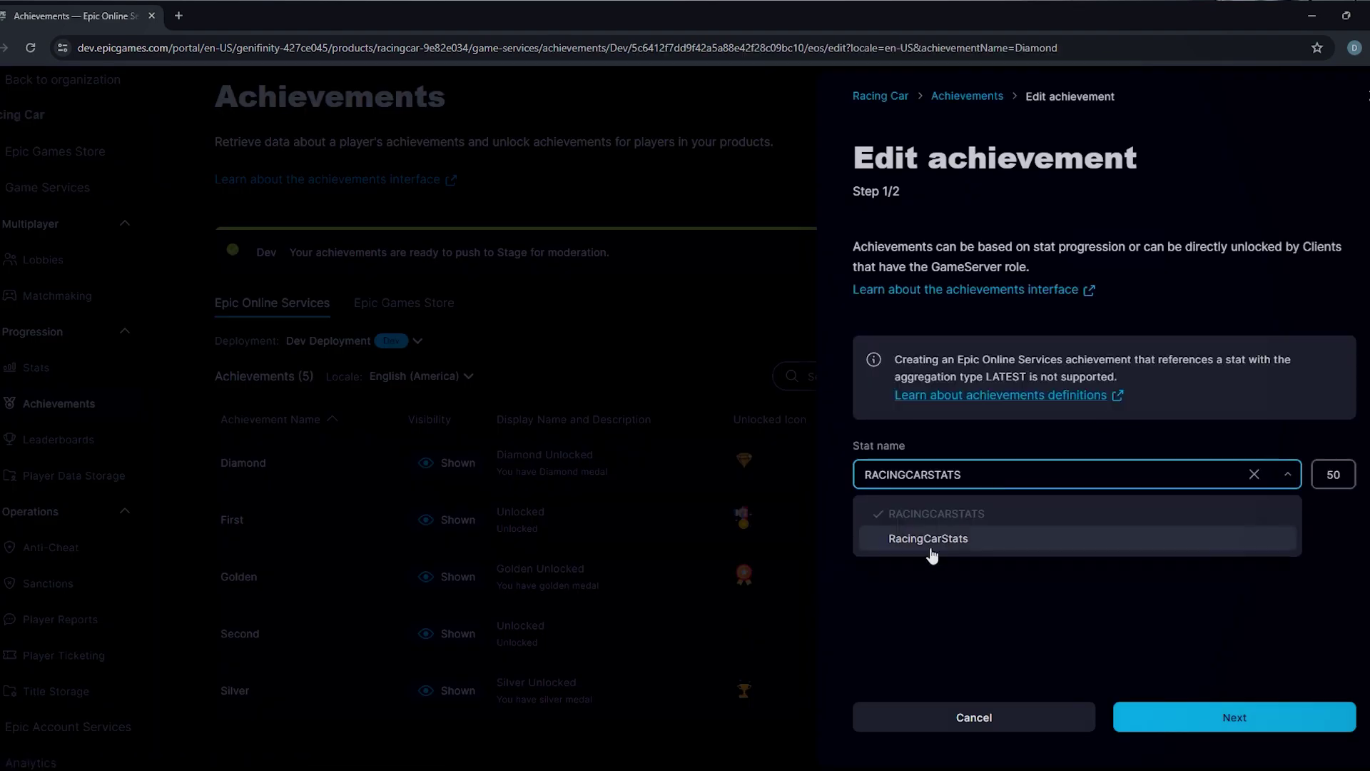
left_click(1141, 721)
left_click(1142, 722)
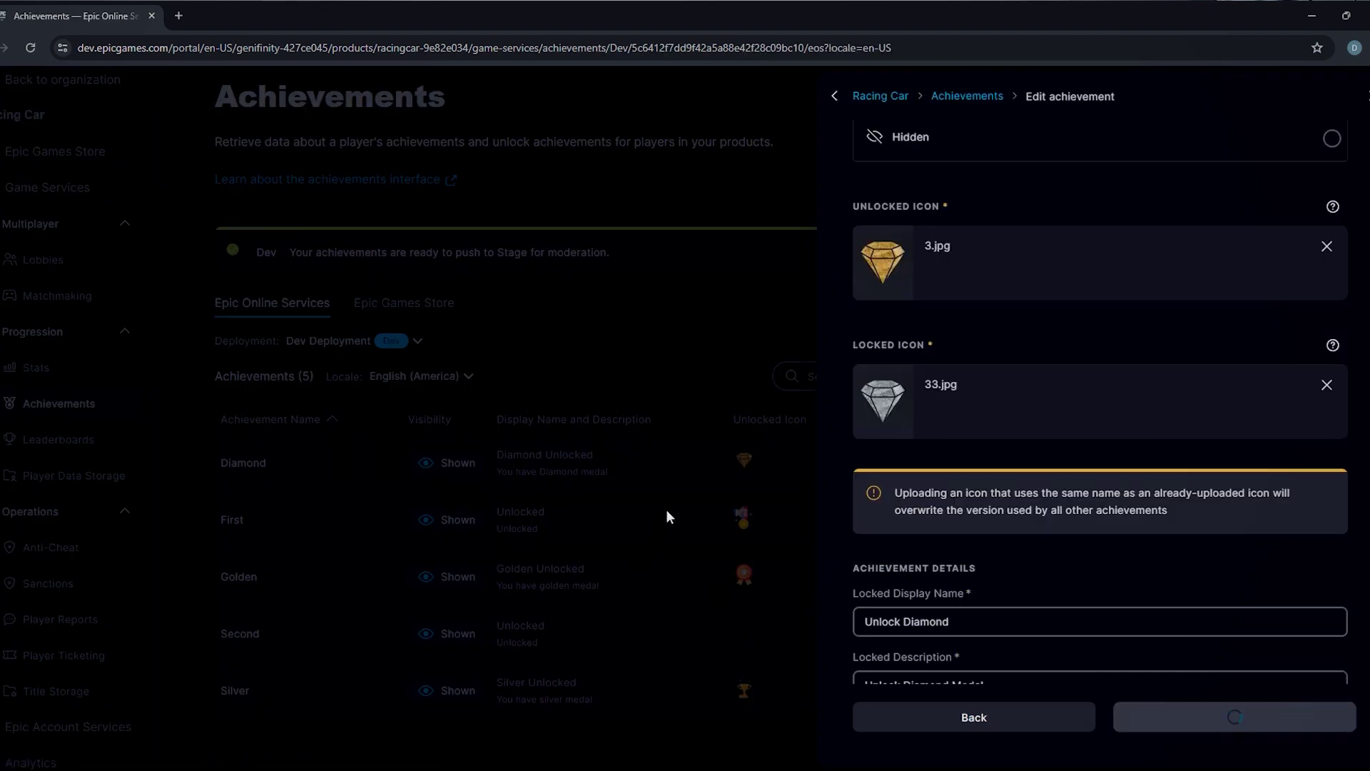
left_click(60, 369)
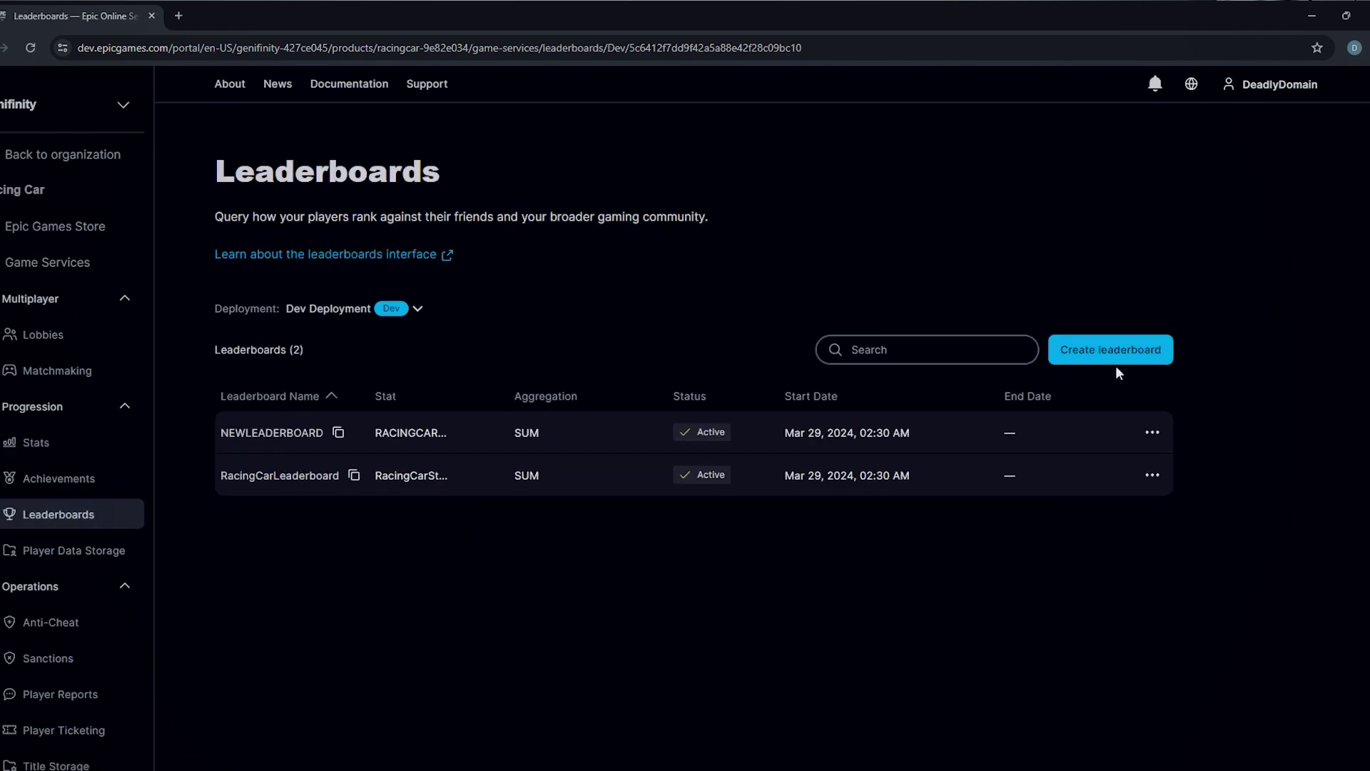
Check the stats offered in a new leaderboard form, cancel it, and return to the Stats list.
left_click(1103, 351)
left_click(1099, 329)
left_click(584, 460)
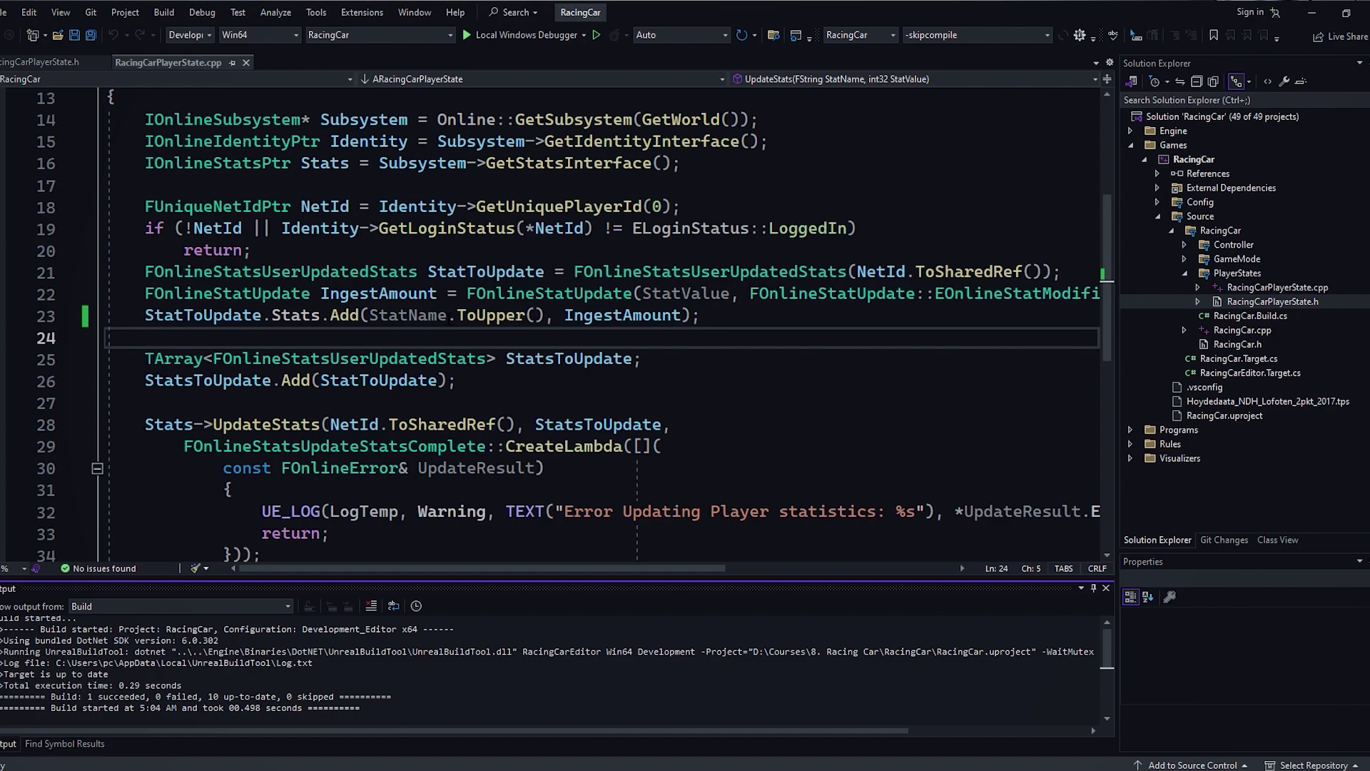
left_click_drag(448, 314, 535, 315)
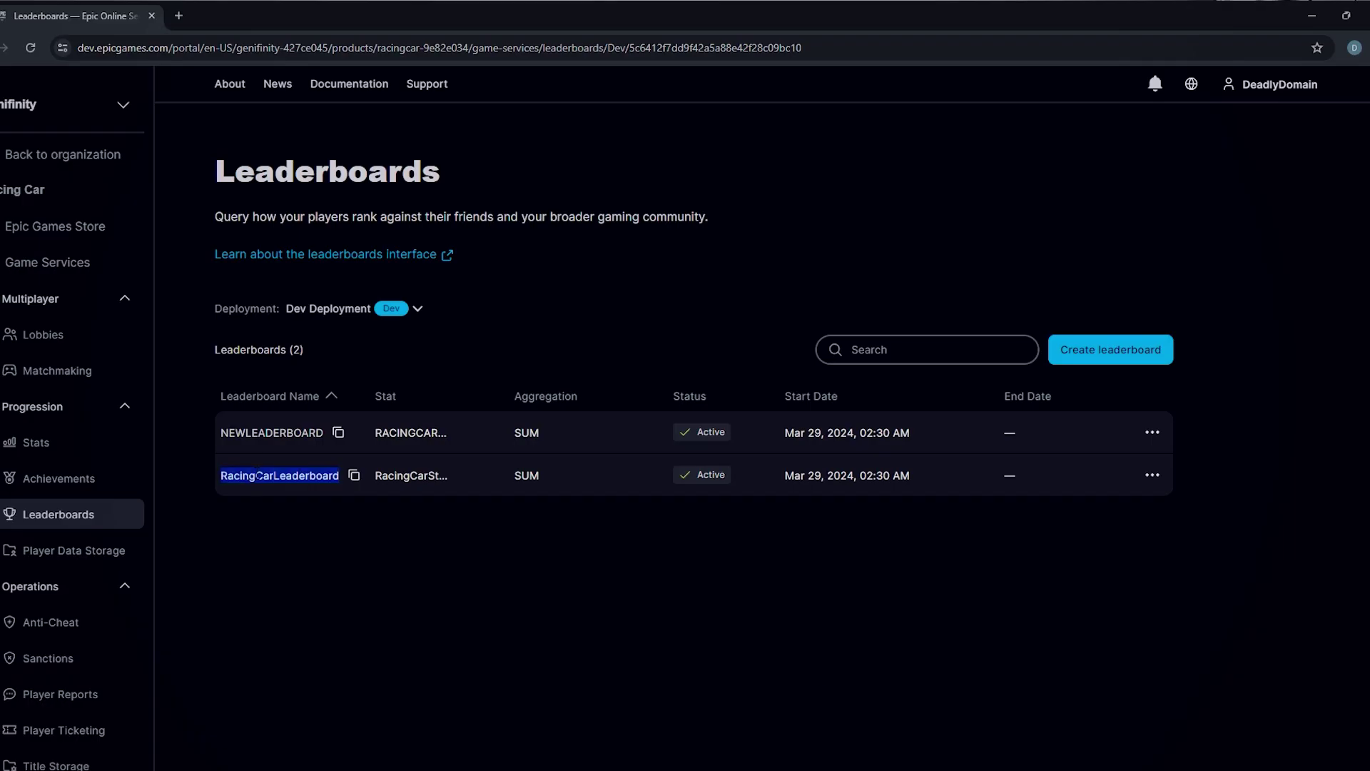
left_click(37, 444)
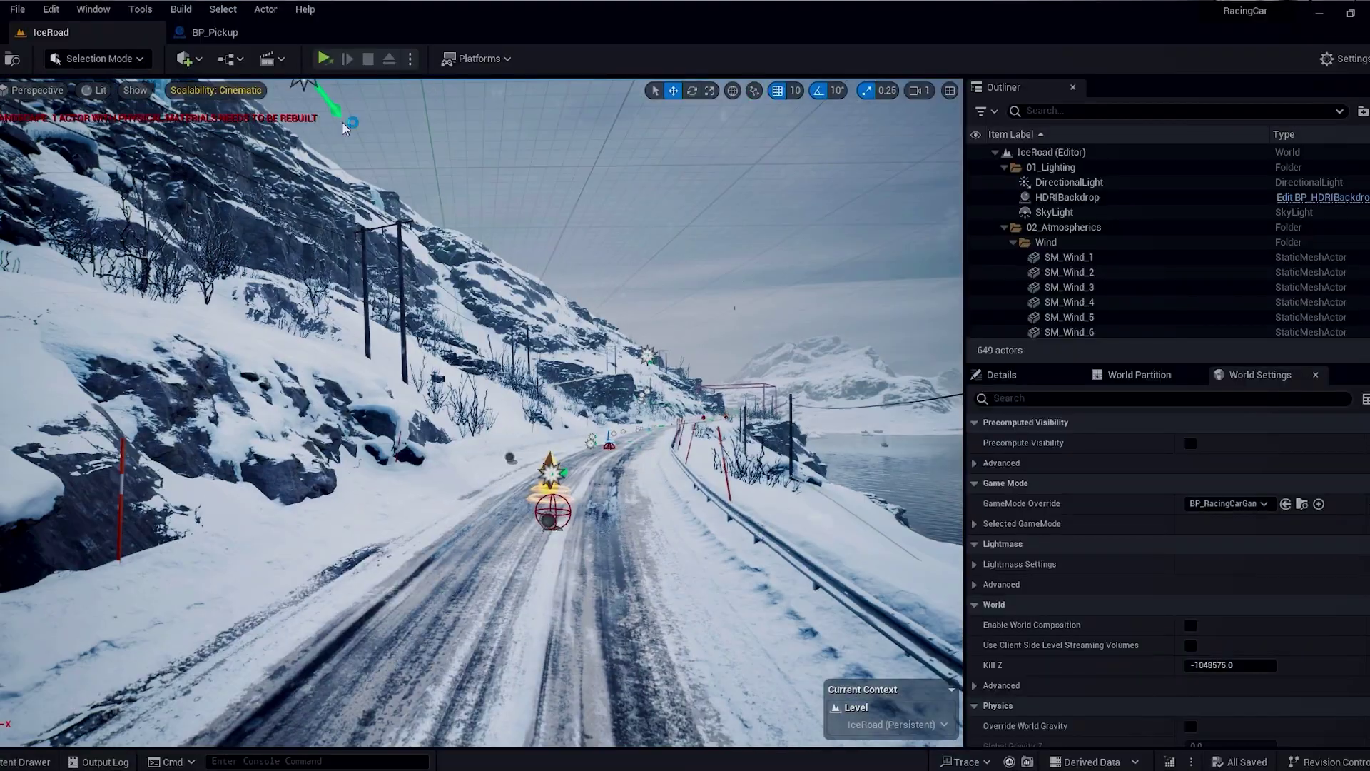
Launch the IceRoad racing level as a Standalone Game.
left_click(325, 59)
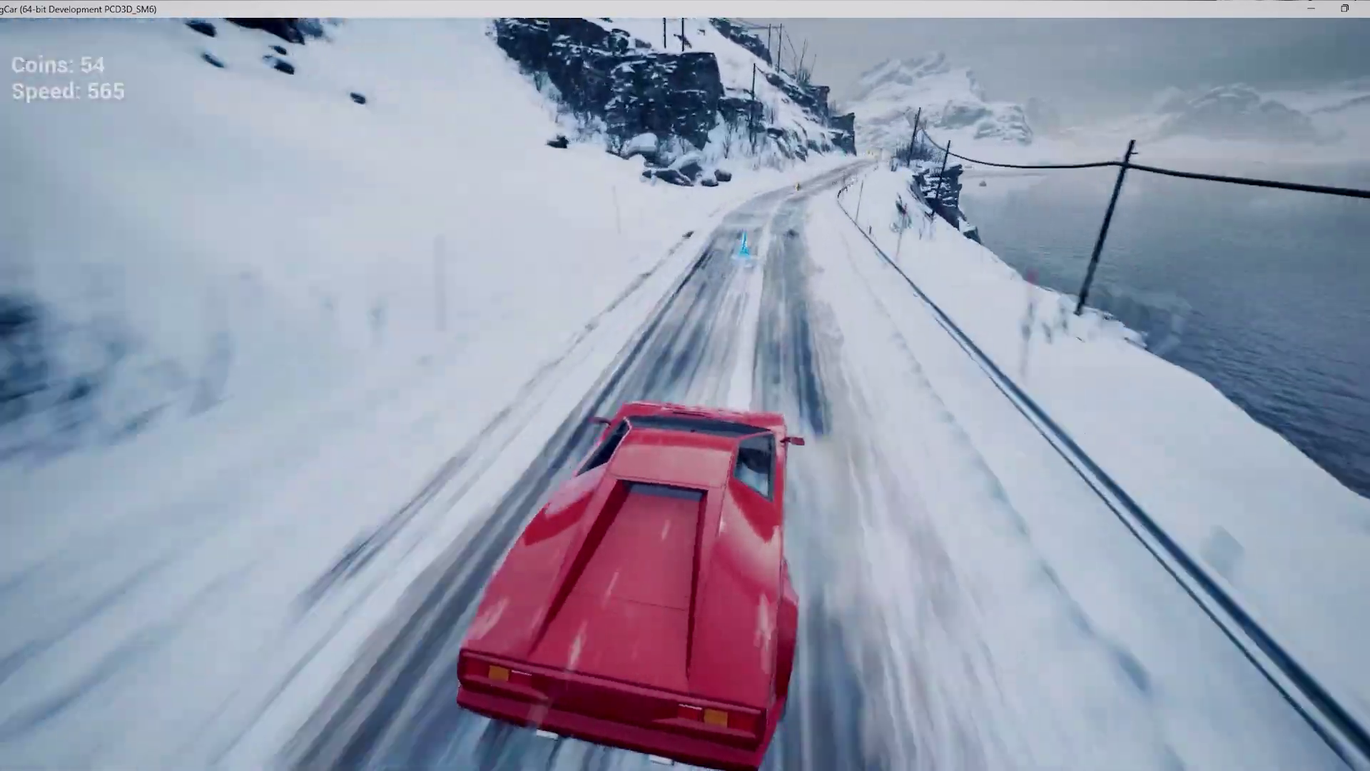